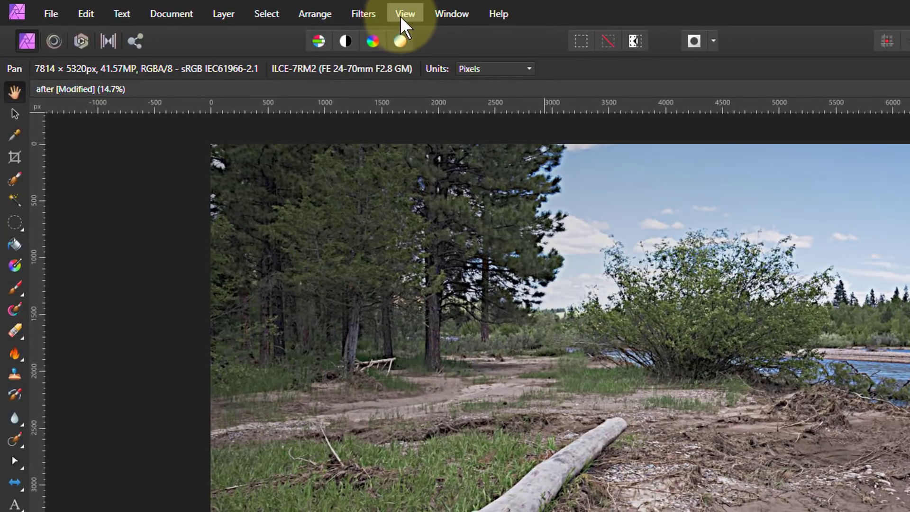
# - Show the Info panel with RGB and CMYK pixel readouts and list the available adjustments
pyautogui.click(382, 13)
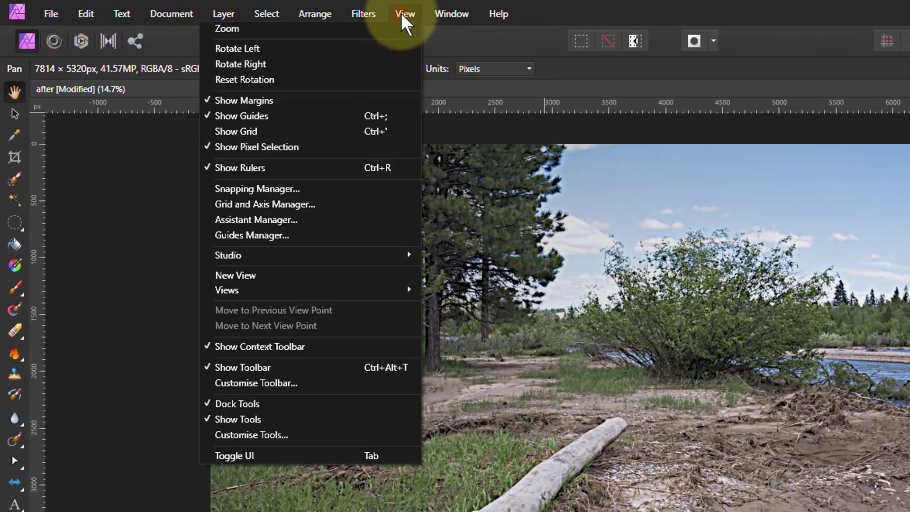
pyautogui.moveTo(346, 255)
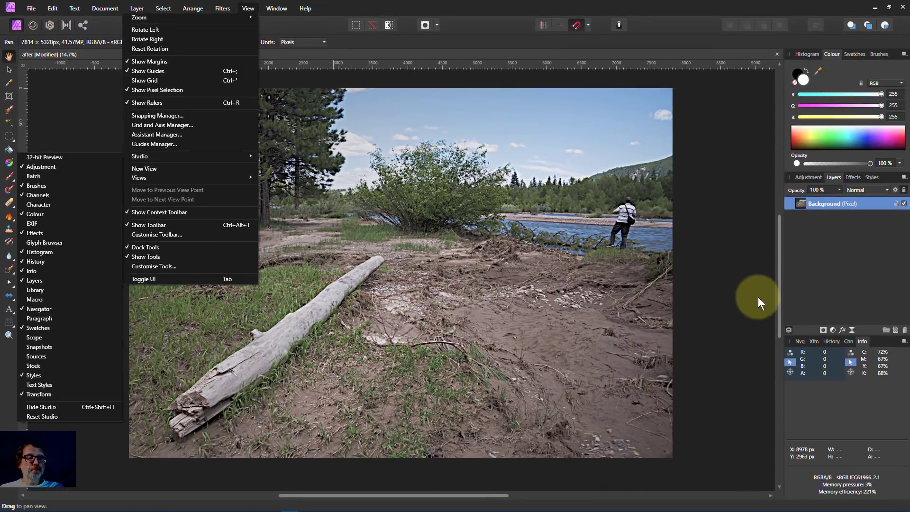
pyautogui.click(758, 297)
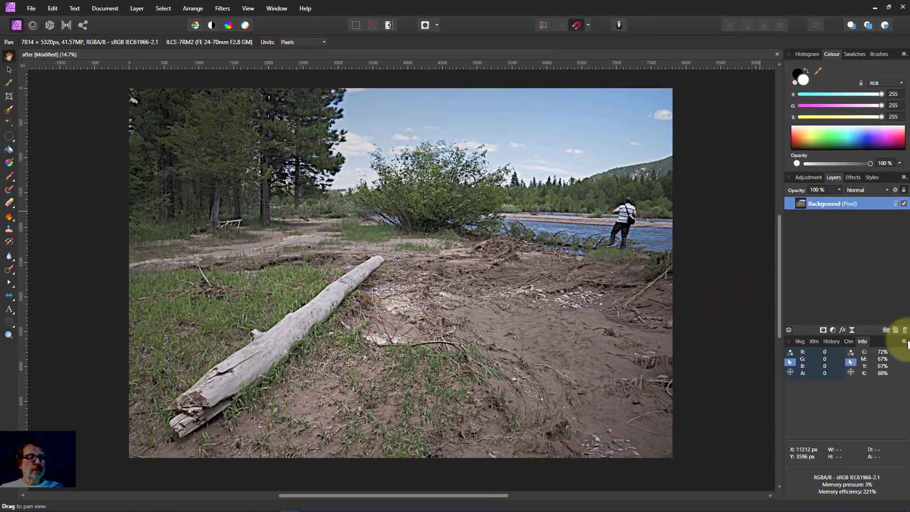
pyautogui.click(834, 331)
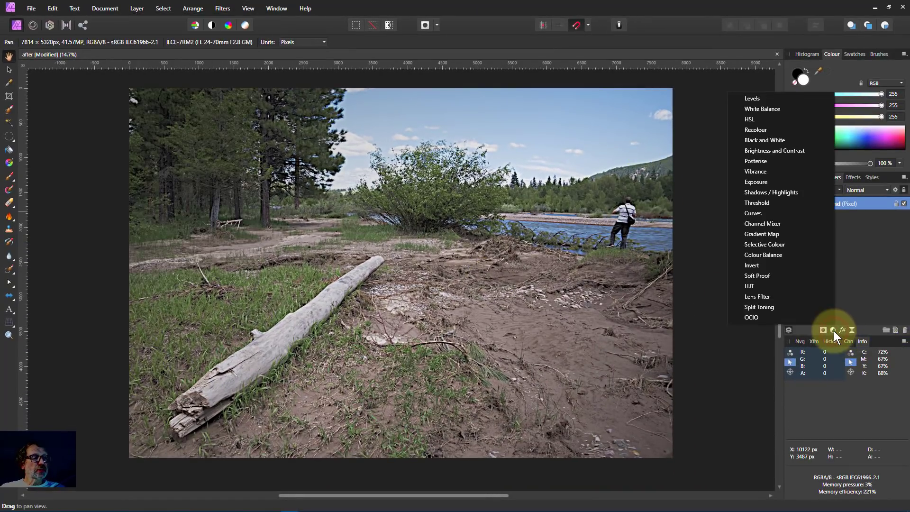
# - Add a Channel Mixer, sample the mud's colour, and set the Red output's red to 200%
pyautogui.click(764, 224)
pyautogui.moveTo(701, 151); pyautogui.dragTo(682, 75)
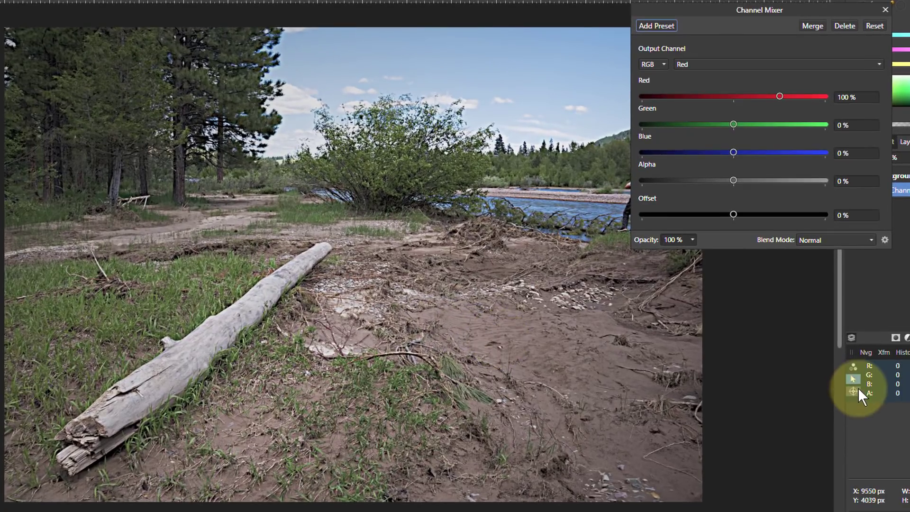
pyautogui.moveTo(853, 391)
pyautogui.mouseDown()
pyautogui.moveTo(793, 382)
pyautogui.moveTo(707, 332)
pyautogui.moveTo(504, 323)
pyautogui.mouseUp()
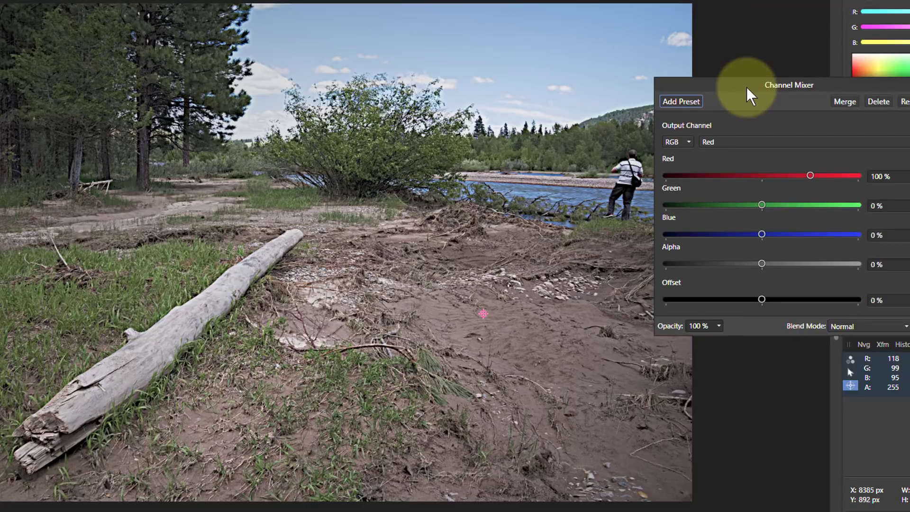
pyautogui.moveTo(747, 87)
pyautogui.mouseDown()
pyautogui.moveTo(740, 65)
pyautogui.moveTo(733, 88)
pyautogui.mouseUp()
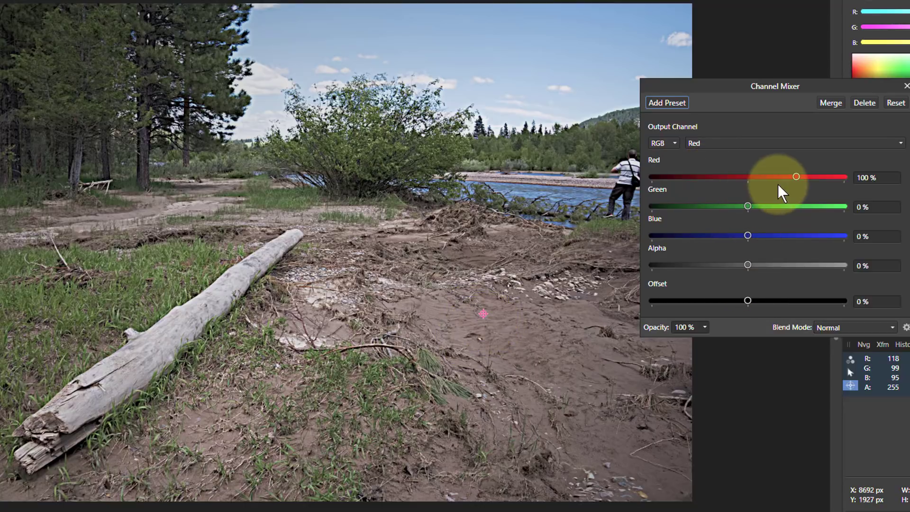
pyautogui.moveTo(795, 176); pyautogui.dragTo(900, 179)
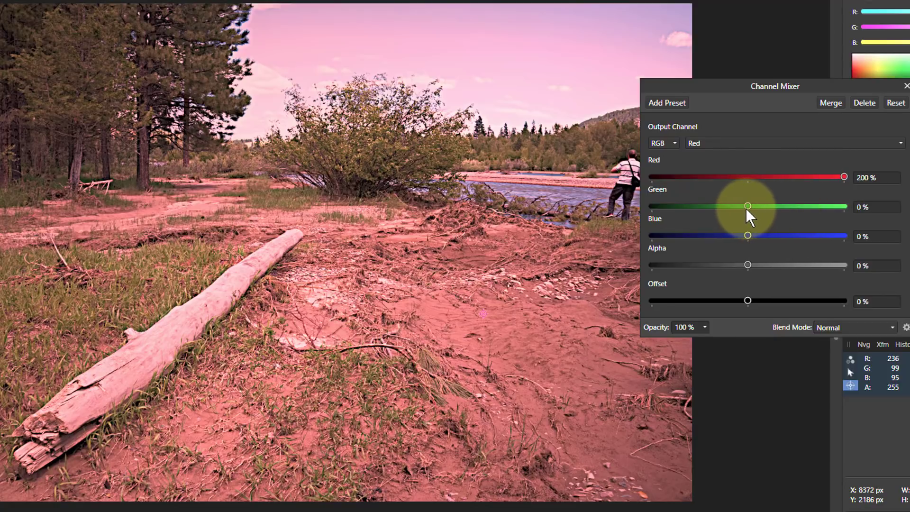
# - In the Red output, set Green to -50% and Blue to -51%
pyautogui.moveTo(748, 205); pyautogui.dragTo(724, 211)
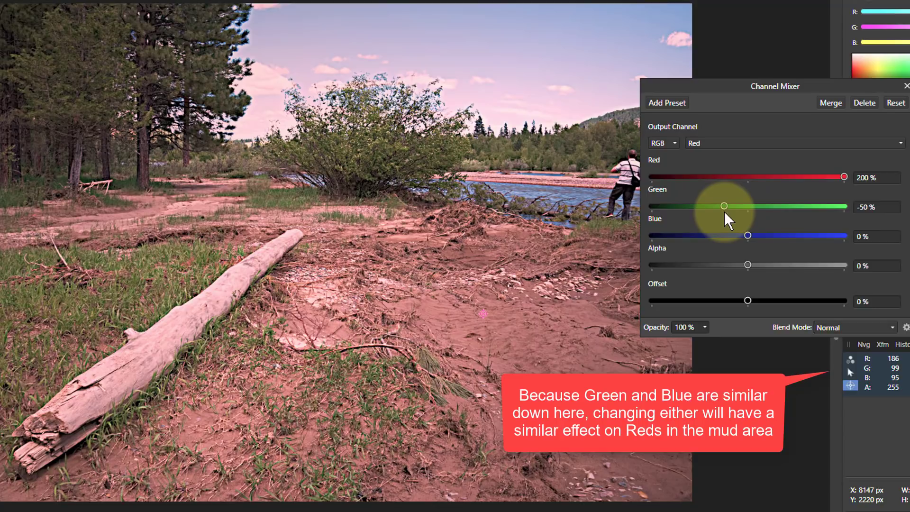
pyautogui.moveTo(724, 211)
pyautogui.mouseDown()
pyautogui.moveTo(714, 212)
pyautogui.moveTo(724, 212)
pyautogui.mouseUp()
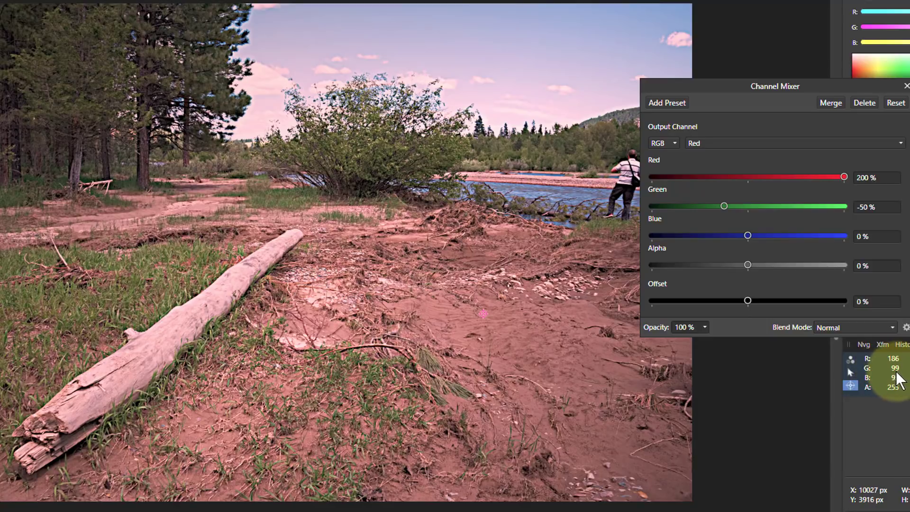
pyautogui.moveTo(748, 235); pyautogui.dragTo(723, 234)
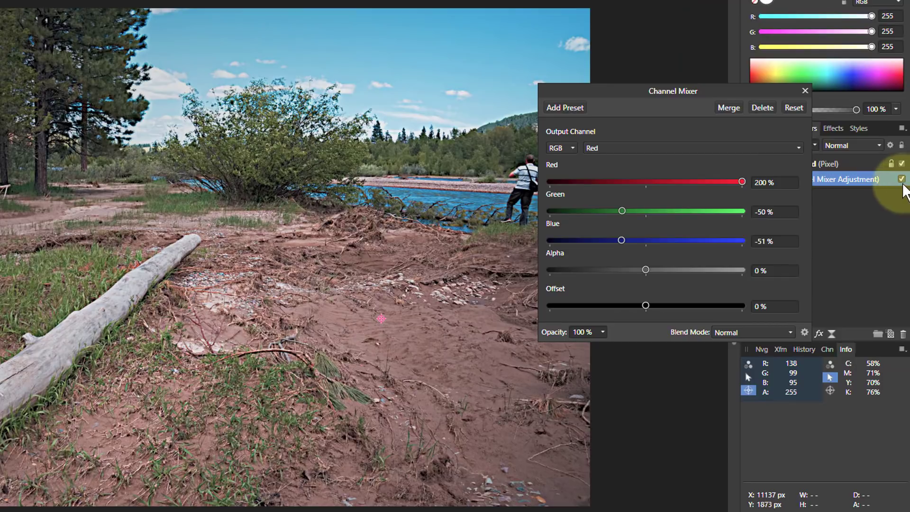
# - Toggle the Channel Mixer off and on to compare, then switch Output Channel to Green
pyautogui.click(902, 179)
pyautogui.click(901, 179)
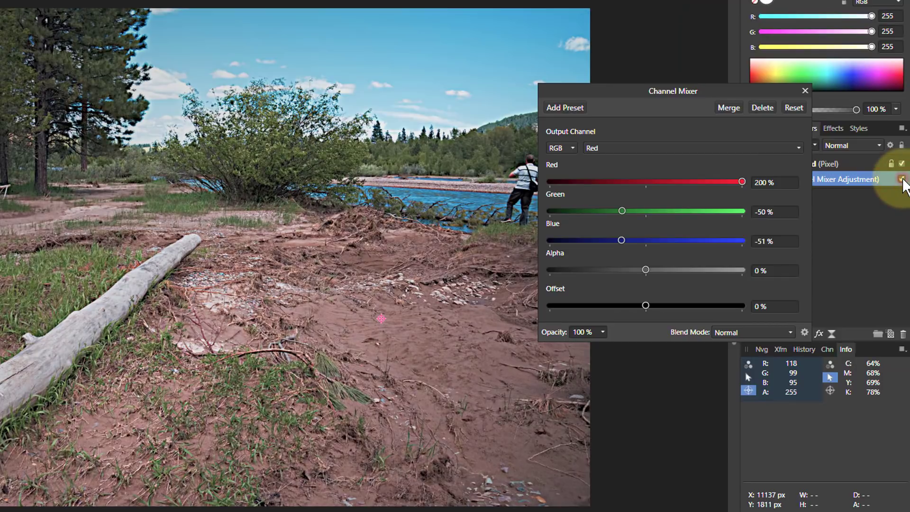
pyautogui.click(903, 180)
pyautogui.click(902, 180)
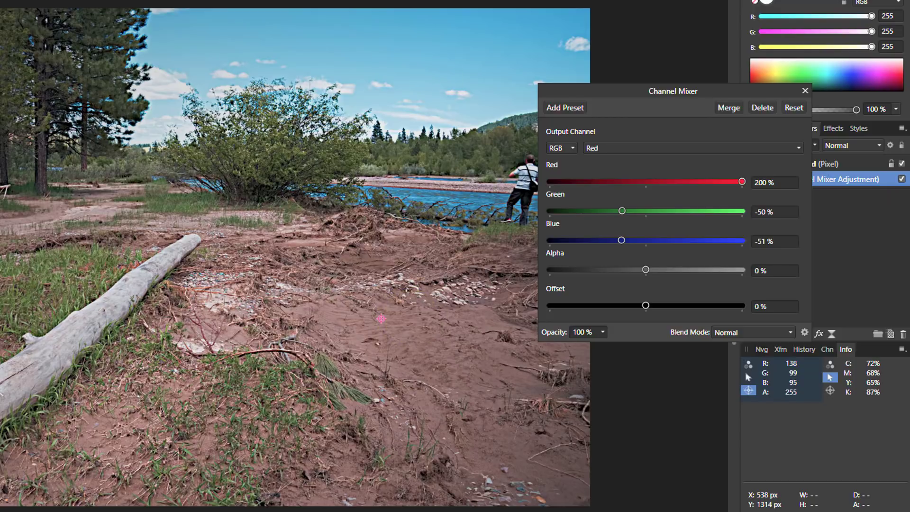
pyautogui.click(630, 148)
pyautogui.click(616, 174)
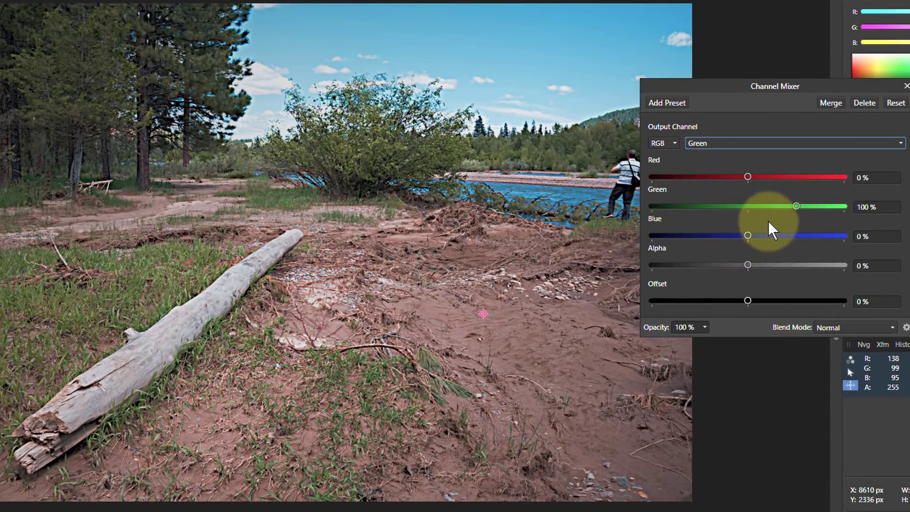
# - In the Green output, raise Green to 150%, sample the sky, and set Blue to -50%
pyautogui.moveTo(797, 206); pyautogui.dragTo(820, 208)
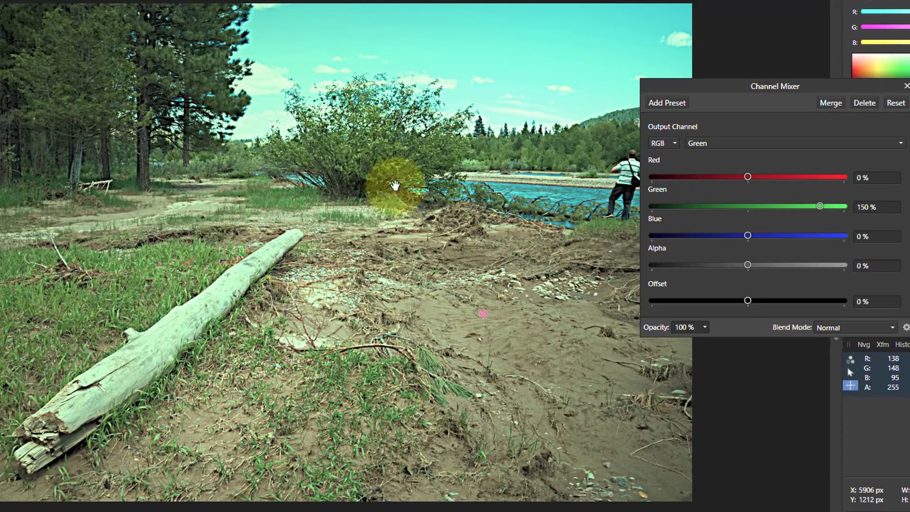
pyautogui.click(851, 387)
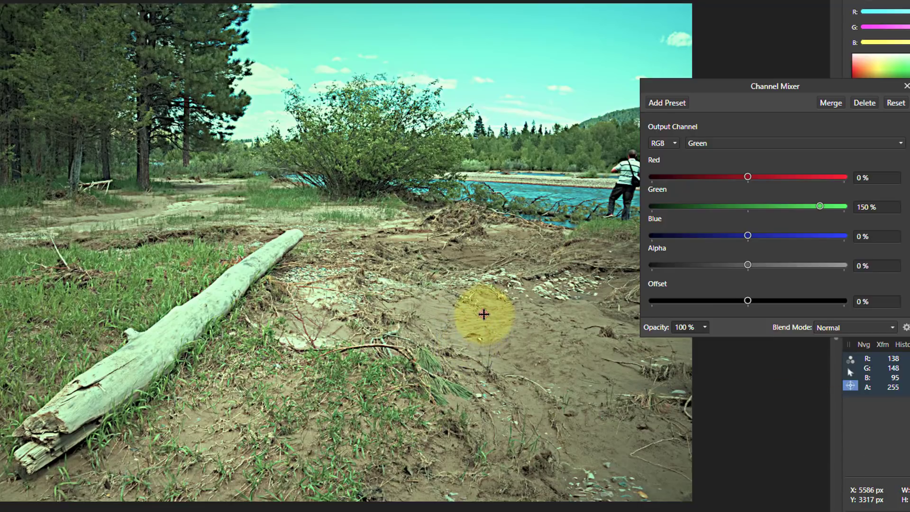
pyautogui.click(478, 47)
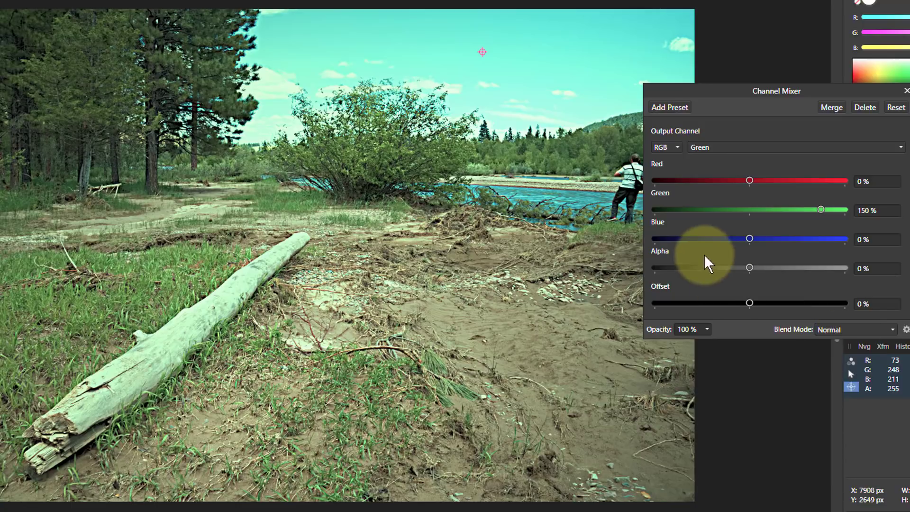
pyautogui.moveTo(752, 238); pyautogui.dragTo(726, 246)
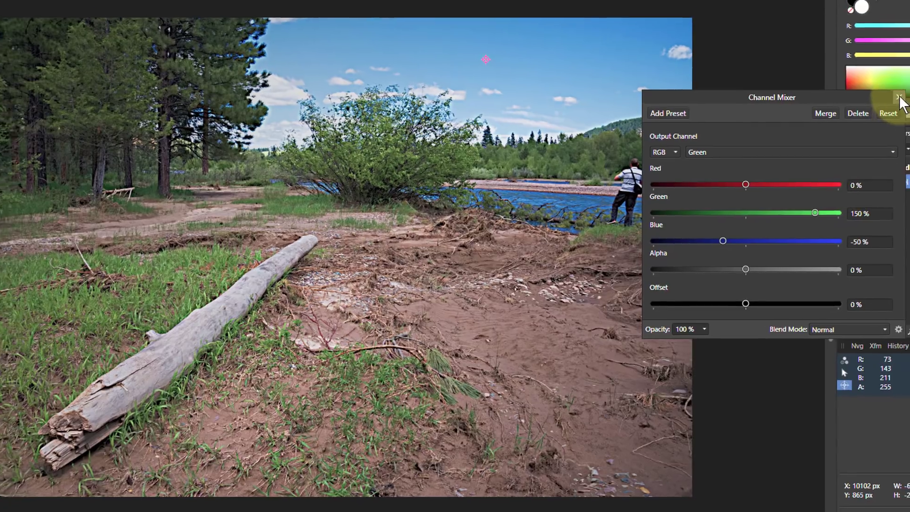
# - Select the Background layer, add a second Channel Mixer, and switch it to CMYK
pyautogui.click(906, 90)
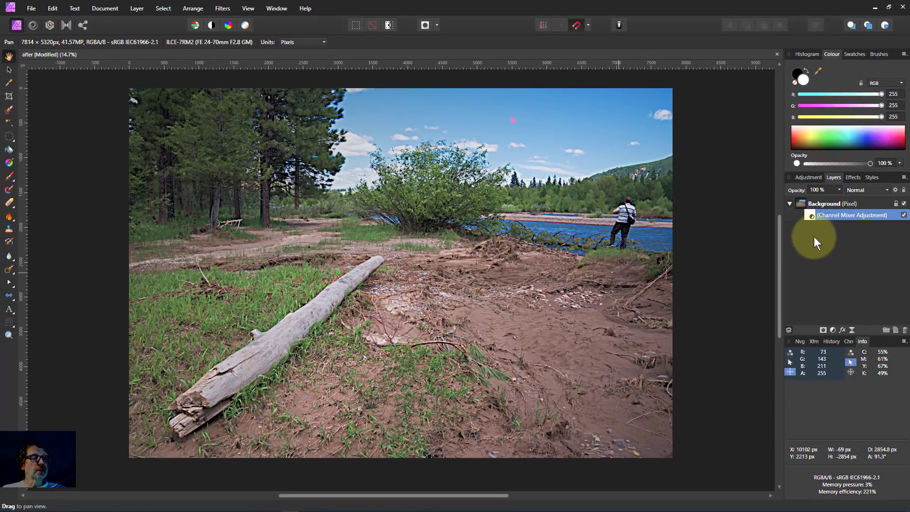
pyautogui.click(801, 202)
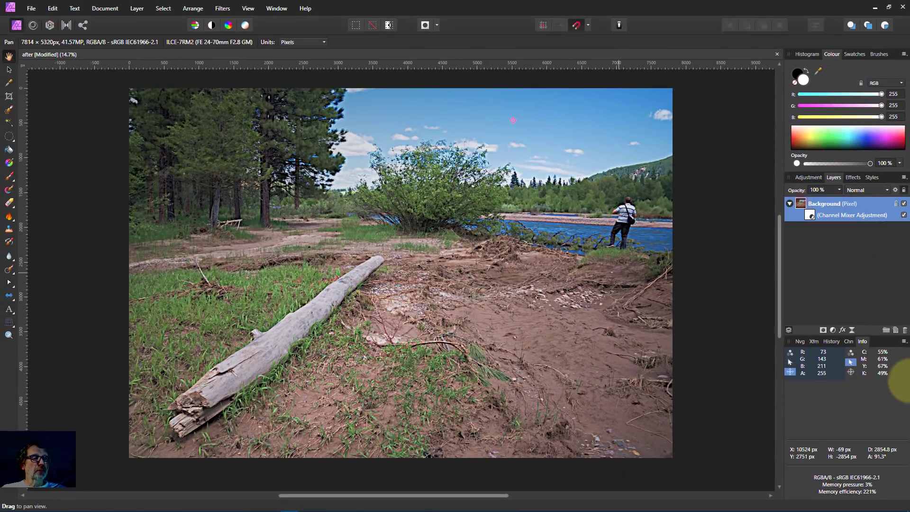
pyautogui.click(833, 330)
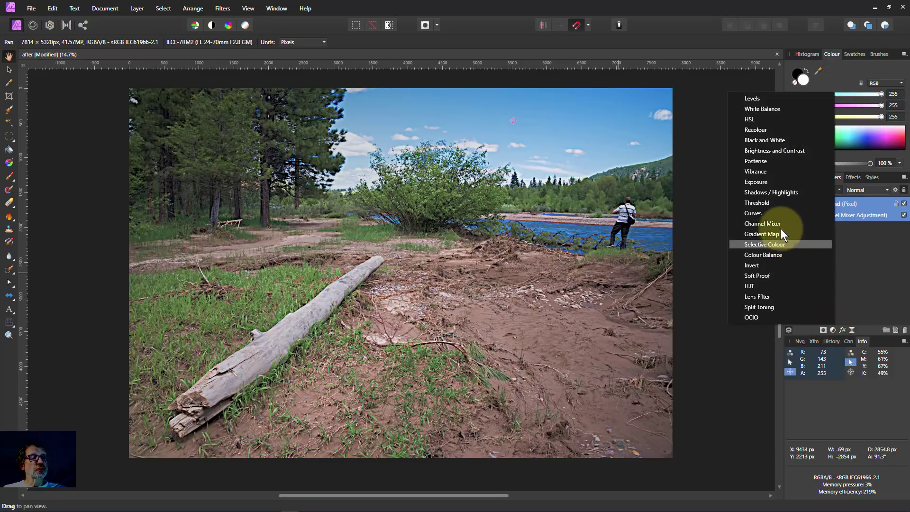
pyautogui.click(784, 224)
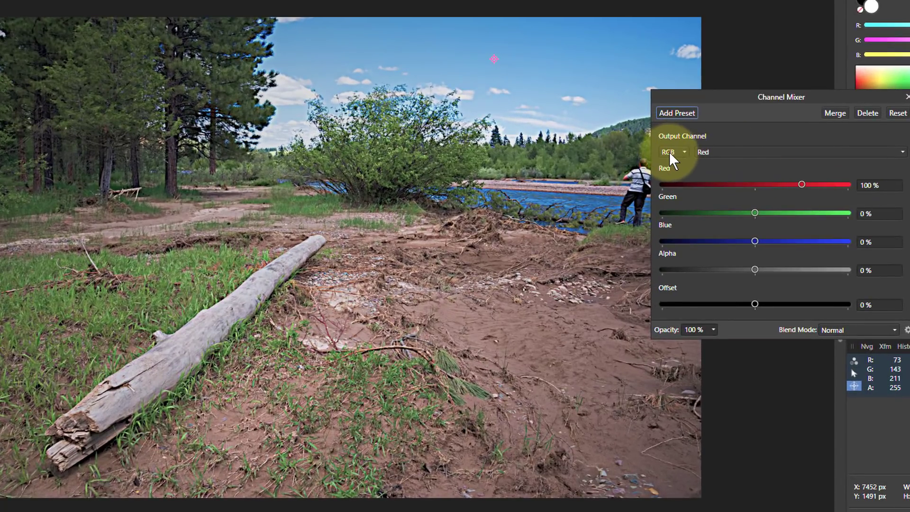
pyautogui.click(670, 152)
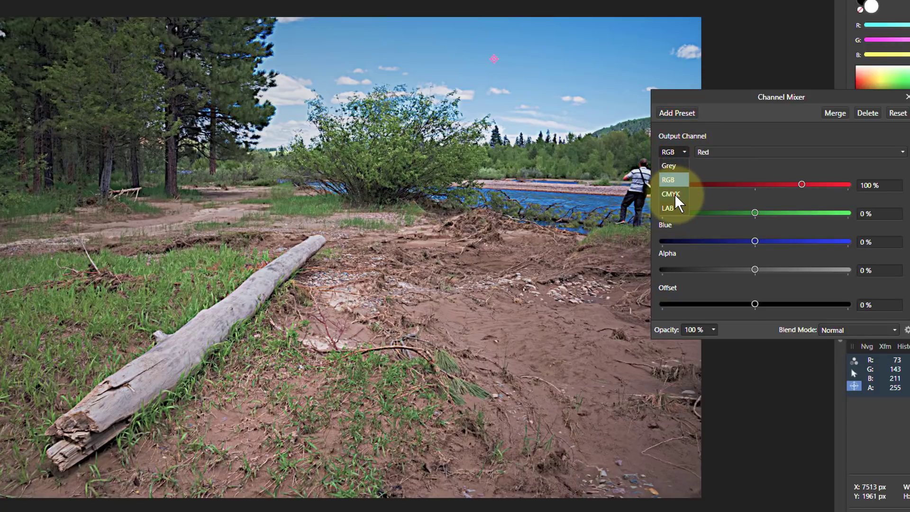
pyautogui.click(675, 195)
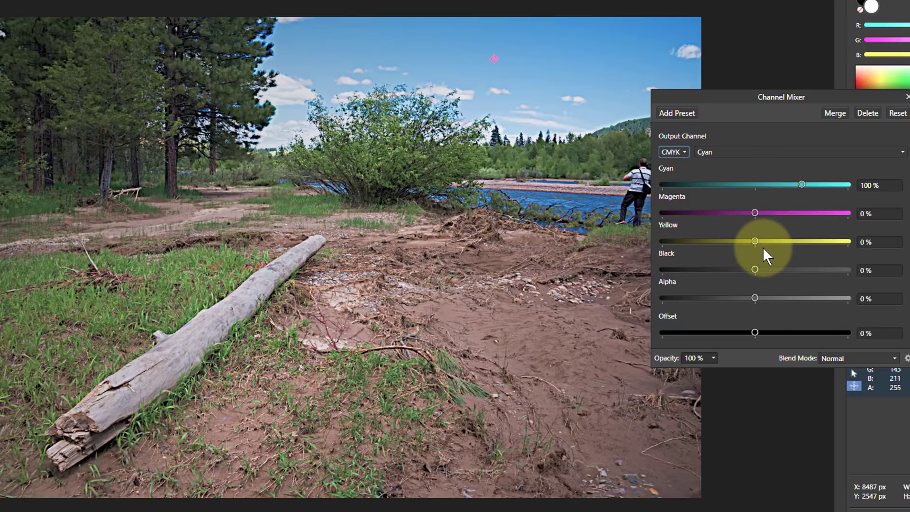
# - Sample the river water, set Black to -50% in the Cyan output, then select Magenta output
pyautogui.moveTo(824, 95); pyautogui.dragTo(806, 81)
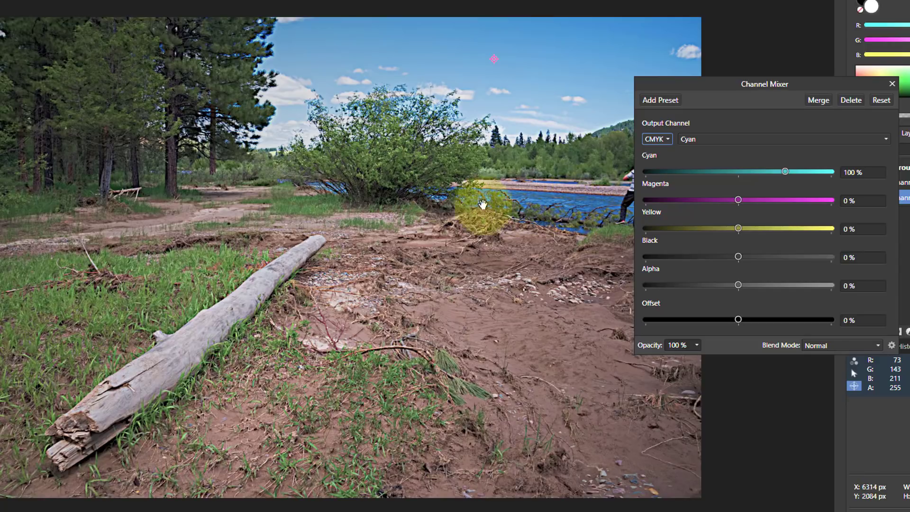
pyautogui.moveTo(853, 385)
pyautogui.mouseDown()
pyautogui.moveTo(570, 225)
pyautogui.moveTo(568, 208)
pyautogui.mouseUp()
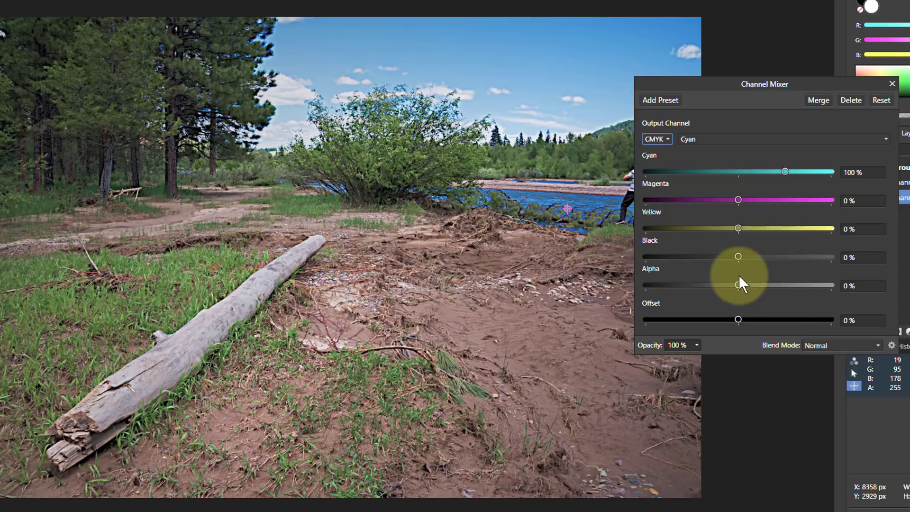
pyautogui.moveTo(738, 256); pyautogui.dragTo(716, 257)
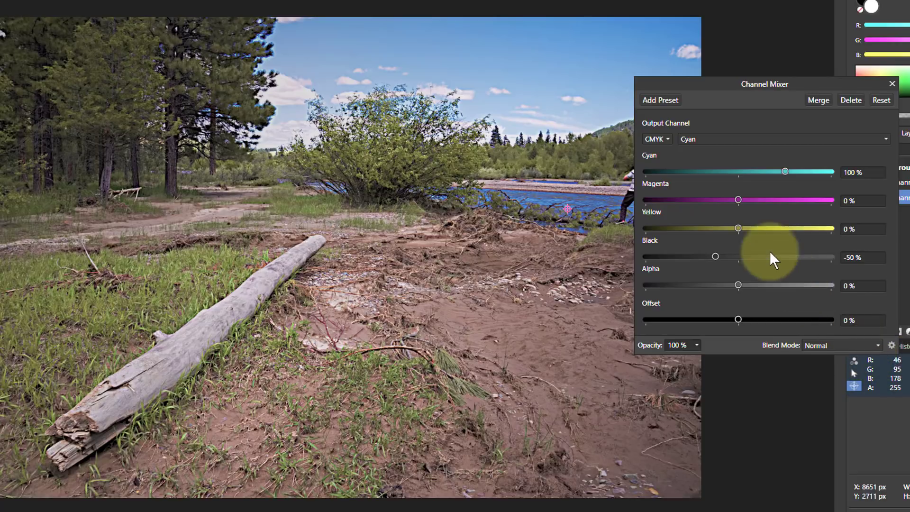
pyautogui.click(722, 138)
pyautogui.click(726, 166)
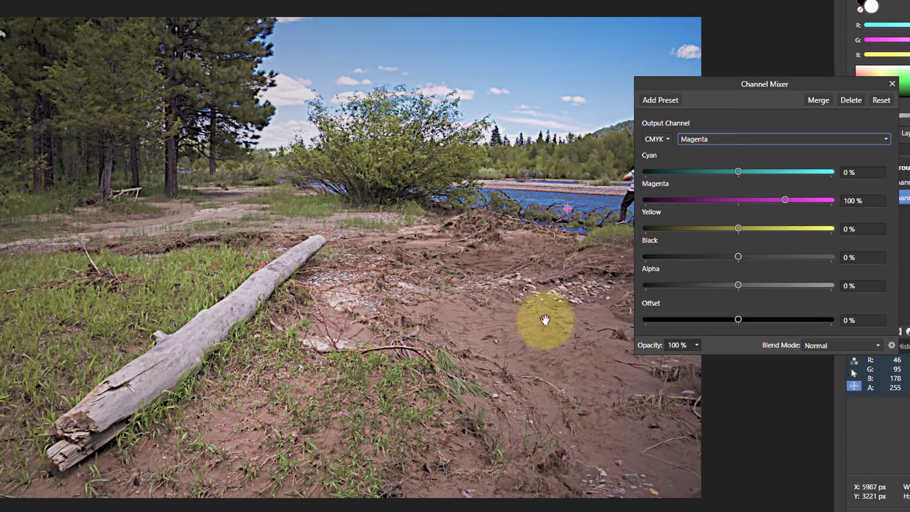
# - In the Magenta output, set Magenta to 132%, sample the sand, and set Cyan to -33%
pyautogui.click(786, 200)
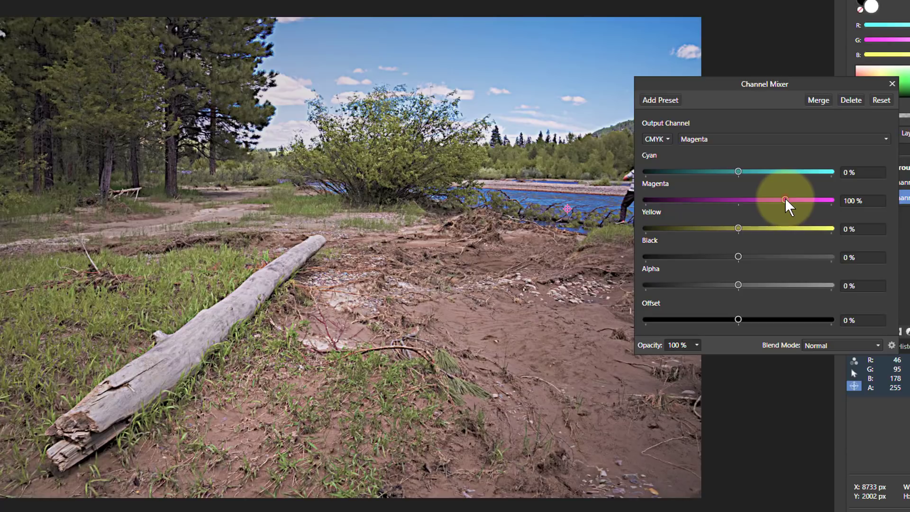
pyautogui.moveTo(787, 200); pyautogui.dragTo(800, 199)
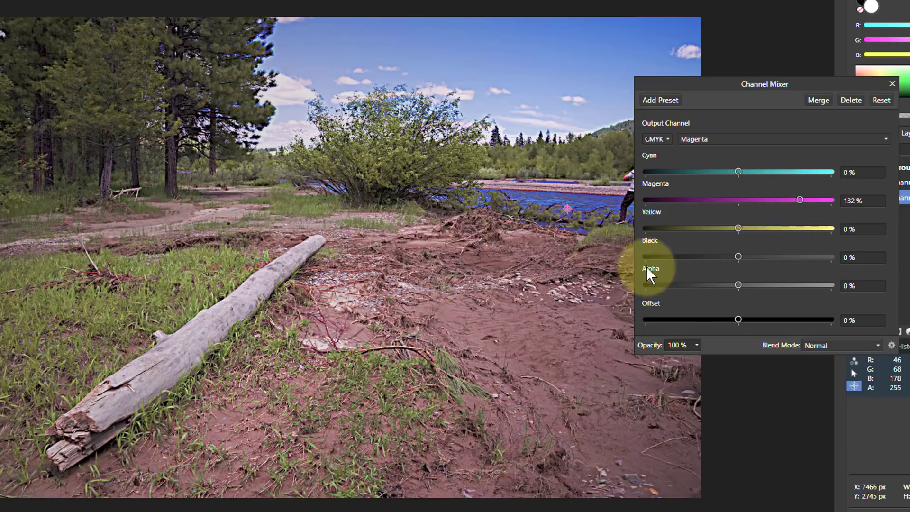
pyautogui.moveTo(568, 208)
pyautogui.mouseDown()
pyautogui.moveTo(474, 321)
pyautogui.moveTo(465, 310)
pyautogui.mouseUp()
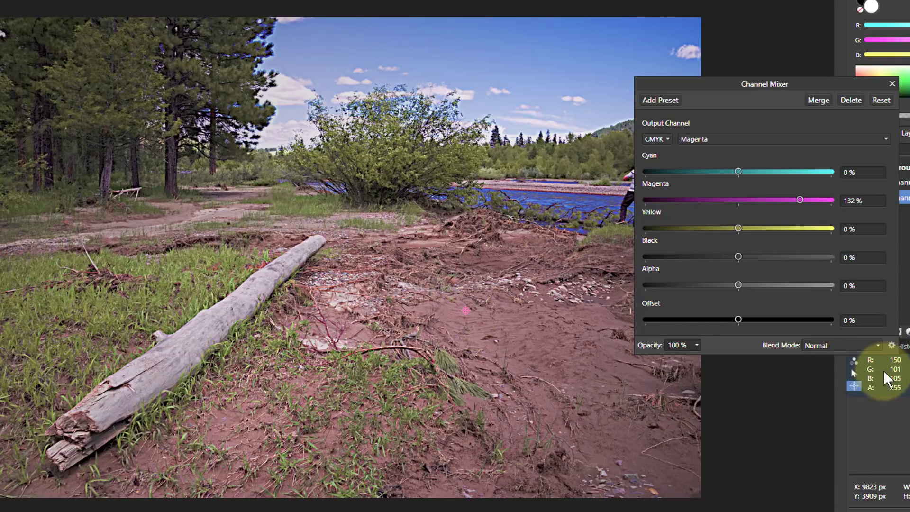
pyautogui.moveTo(736, 173)
pyautogui.mouseDown()
pyautogui.moveTo(716, 179)
pyautogui.moveTo(723, 178)
pyautogui.mouseUp()
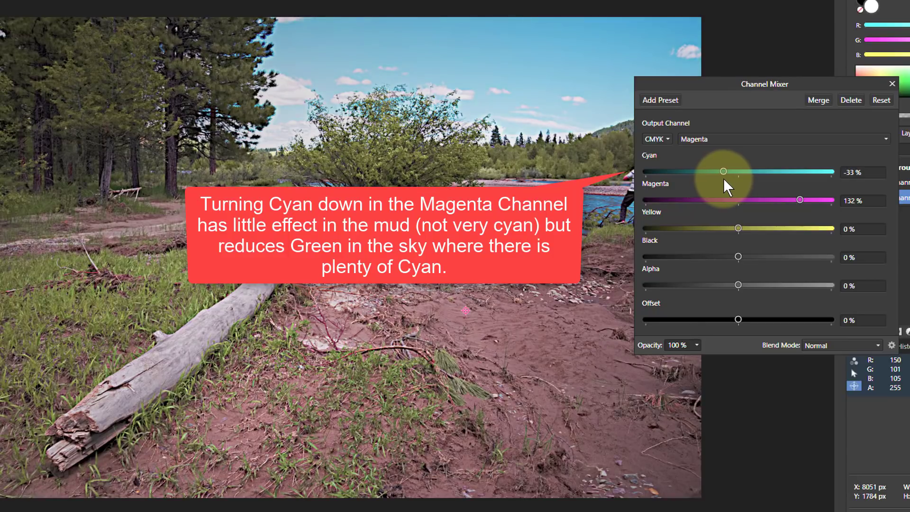